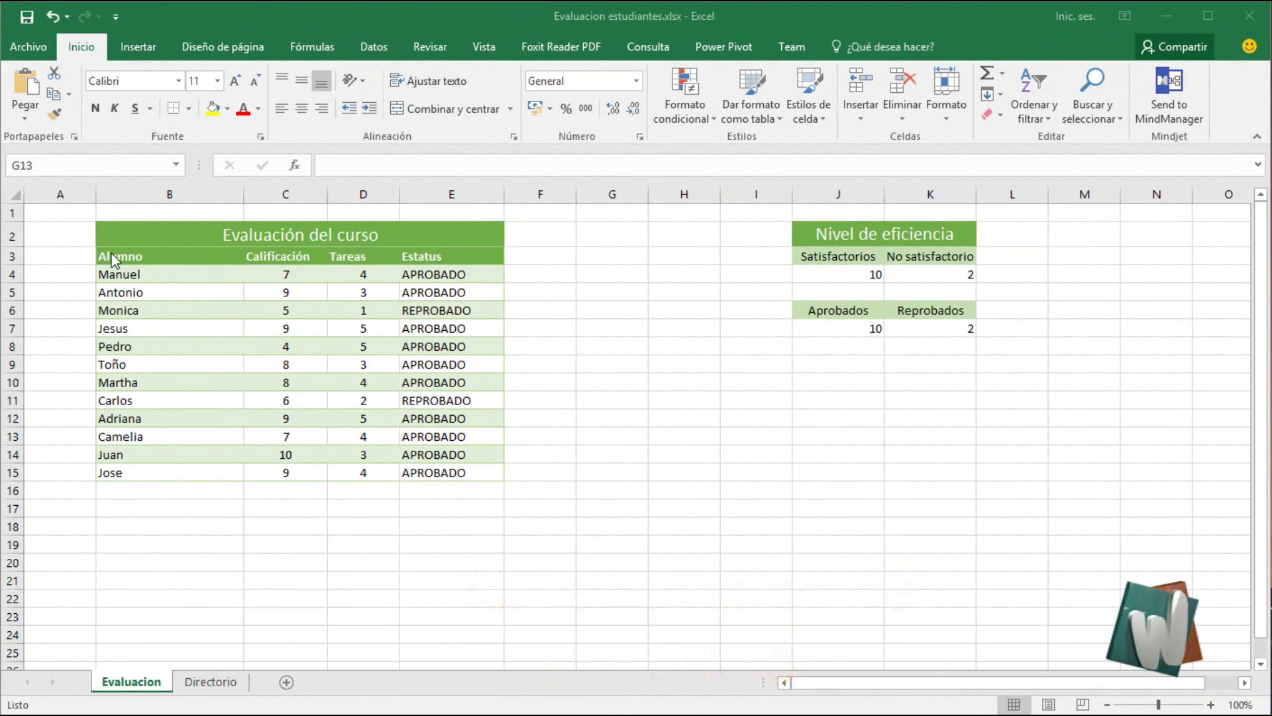
# - Select B3:D15, covering the Alumno names with their Calificación and Tareas columns
pyautogui.moveTo(111, 259); pyautogui.dragTo(200, 329)
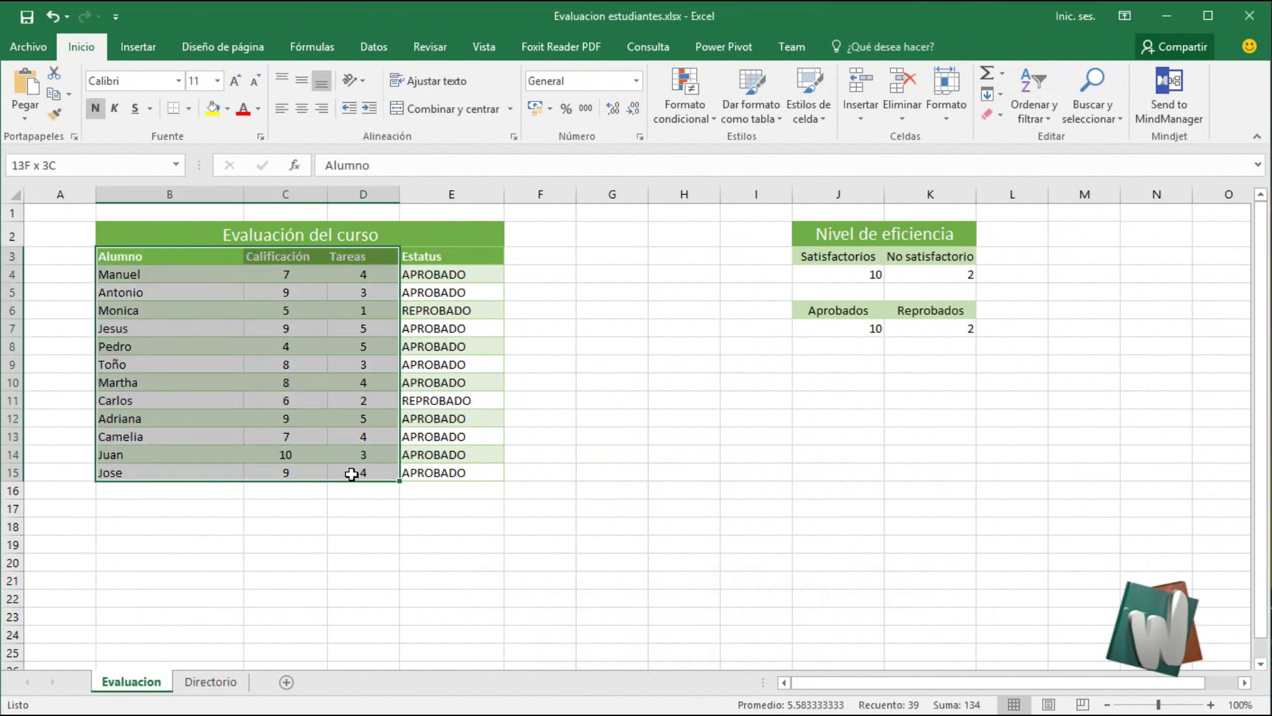
pyautogui.moveTo(200, 329); pyautogui.dragTo(349, 471)
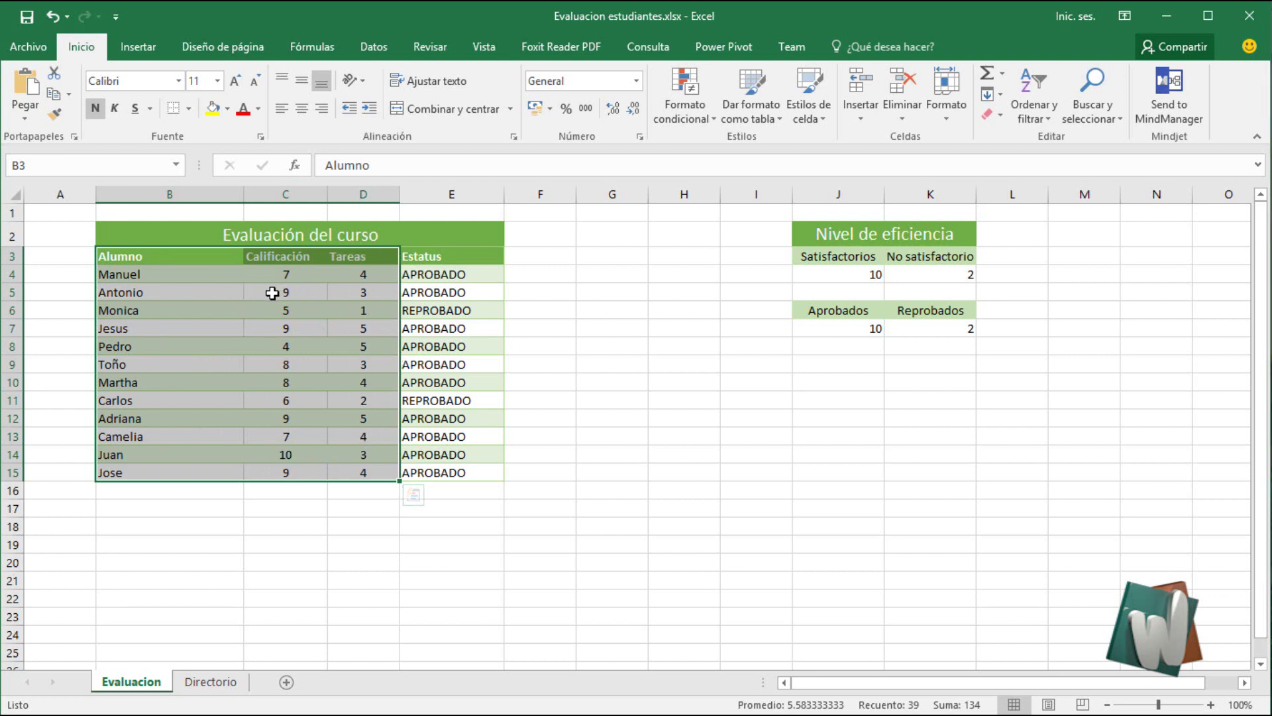
# - Bring up the column chart type gallery from the Insertar ribbon's Gráficos group
pyautogui.click(139, 58)
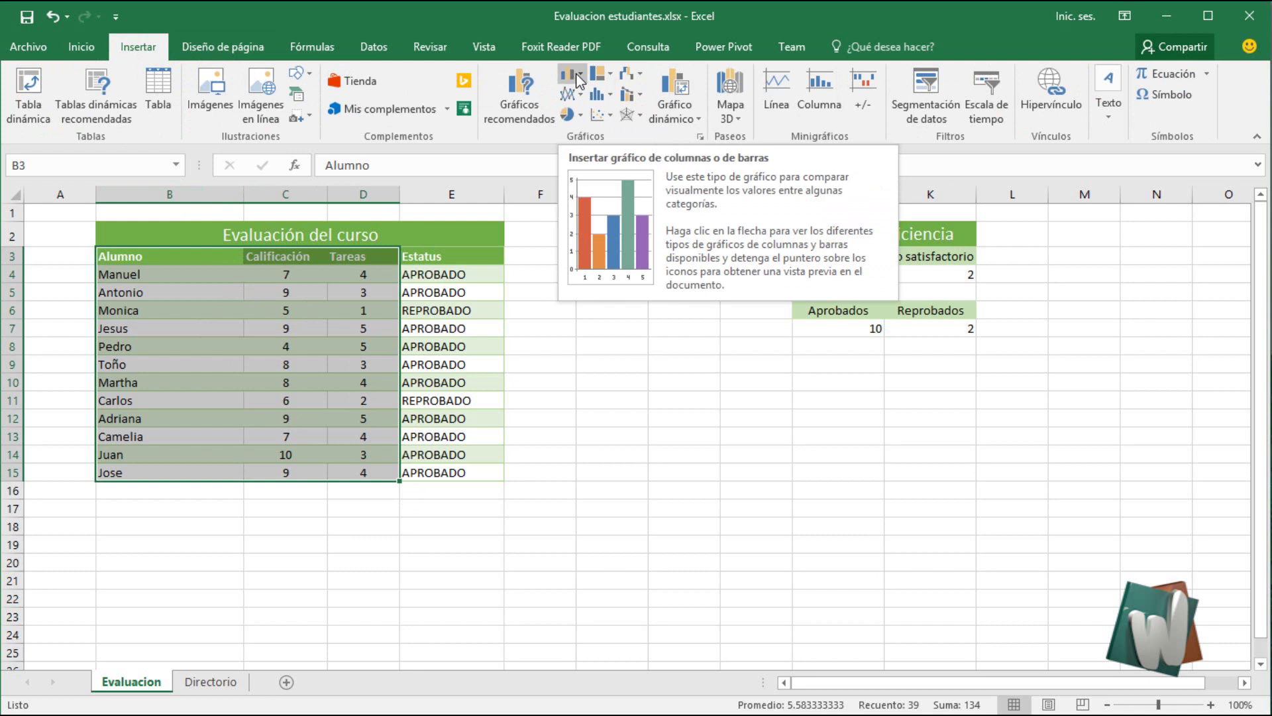
pyautogui.click(577, 79)
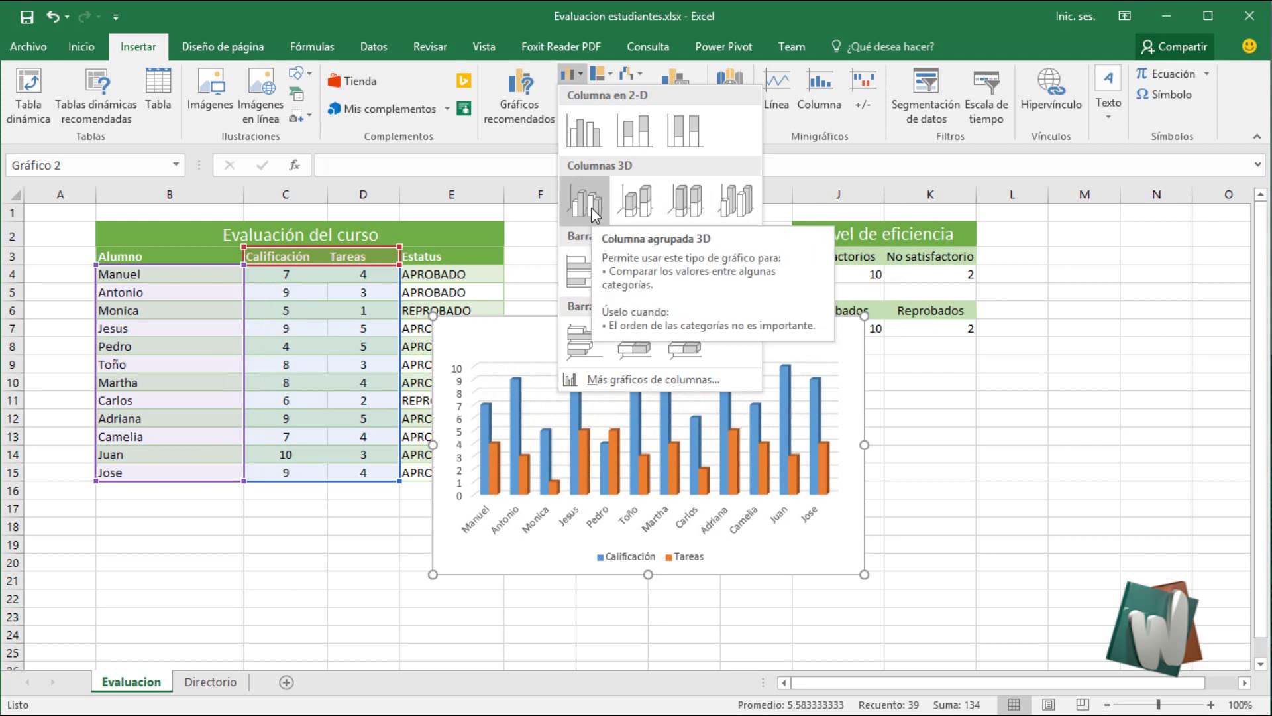
# - Insert a Columna agrupada 2D chart and move it to the right of the student table
pyautogui.click(598, 133)
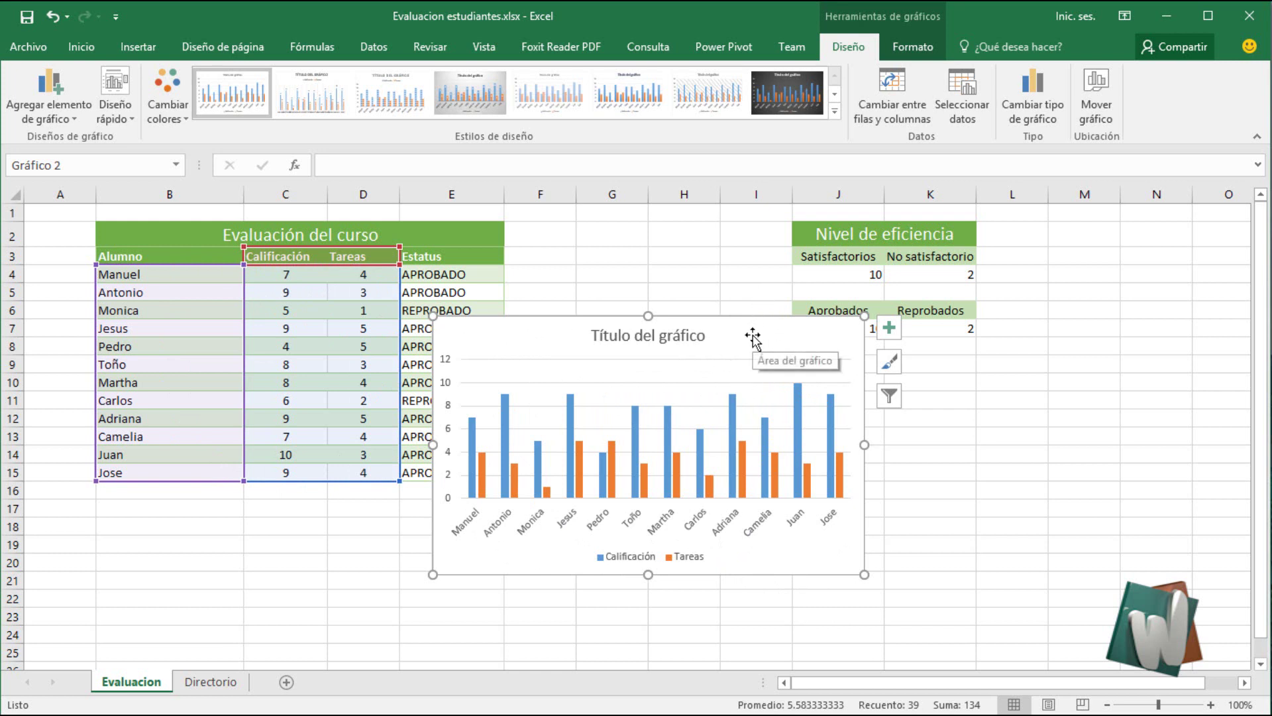
pyautogui.moveTo(755, 335)
pyautogui.mouseDown()
pyautogui.moveTo(834, 371)
pyautogui.moveTo(1001, 415)
pyautogui.moveTo(1036, 278)
pyautogui.moveTo(858, 284)
pyautogui.moveTo(798, 375)
pyautogui.moveTo(956, 400)
pyautogui.moveTo(906, 346)
pyautogui.mouseUp()
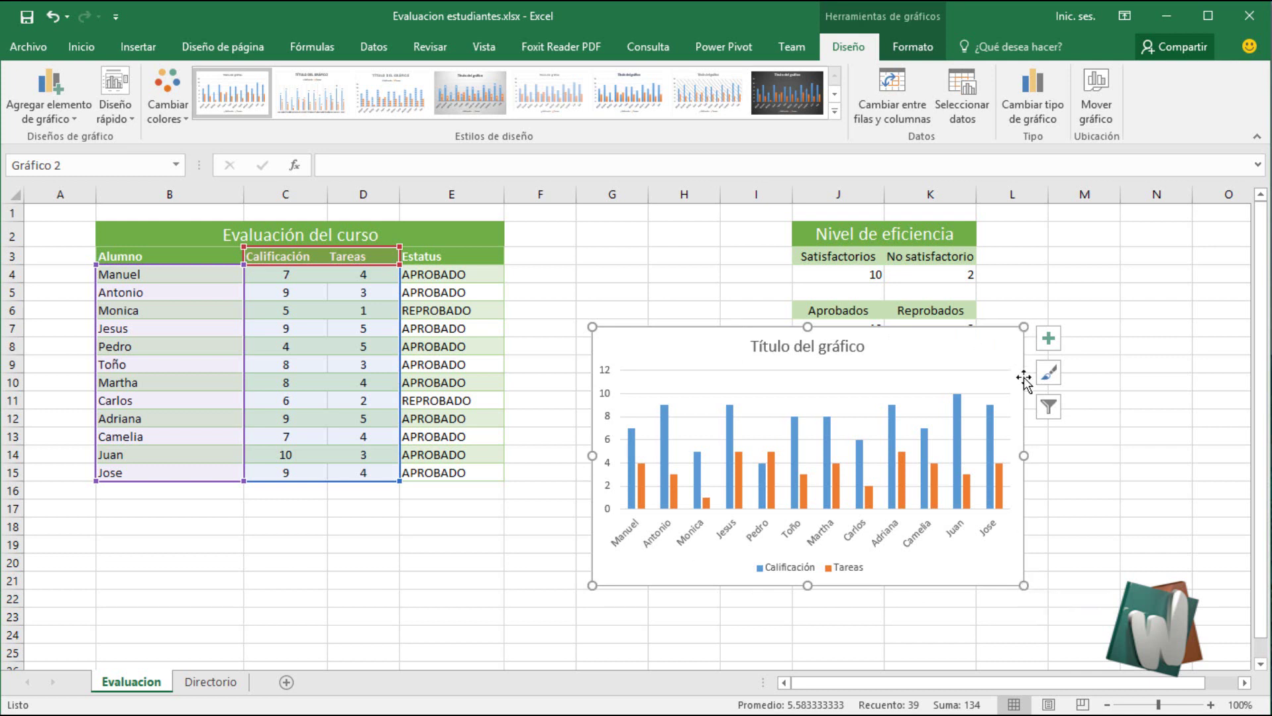
# - Enlarge the chart from its corner handle, undoing the first resize attempt
pyautogui.moveTo(1024, 587); pyautogui.dragTo(1190, 663)
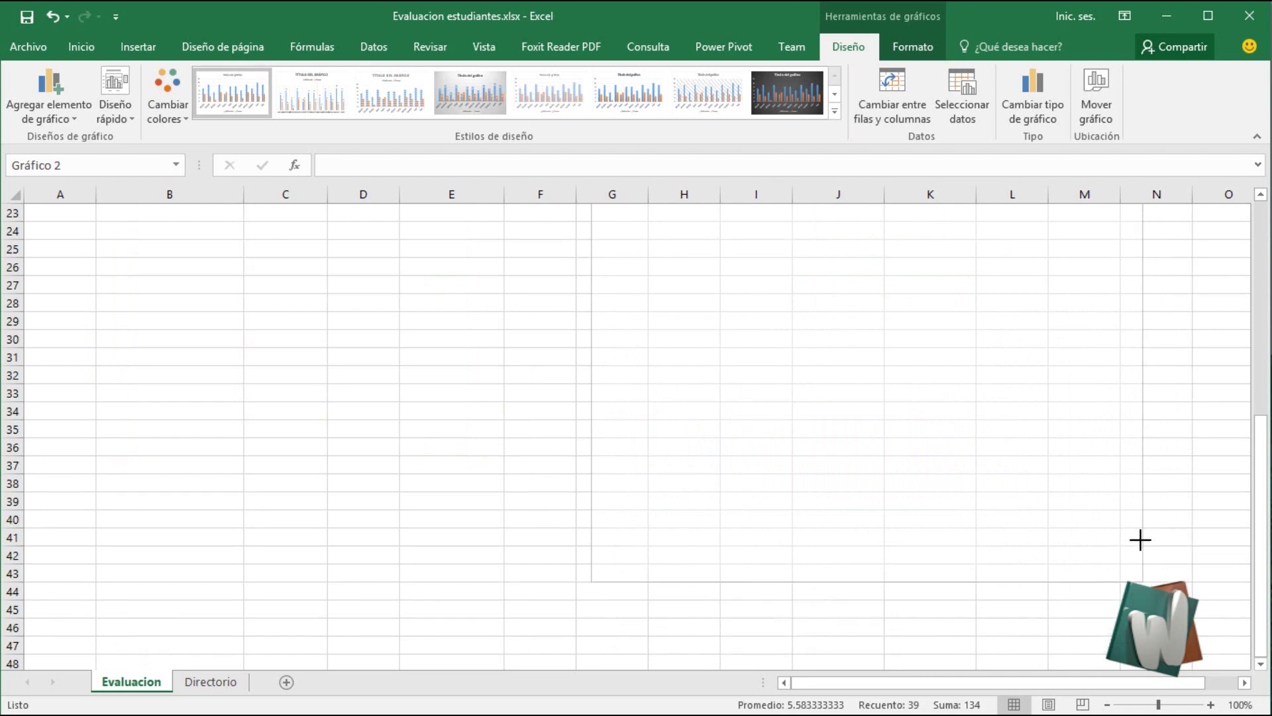
pyautogui.moveTo(1189, 663); pyautogui.dragTo(1134, 468)
pyautogui.scroll(-3, 1078, 501)
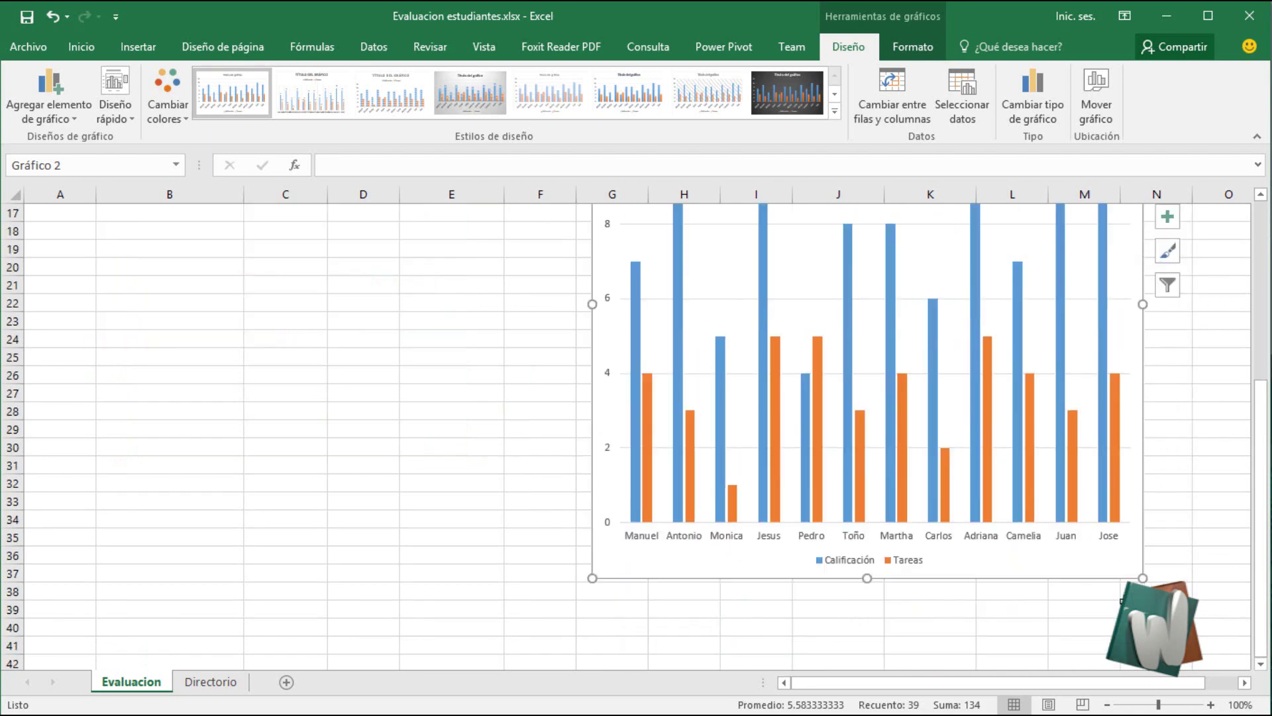
pyautogui.hotkey('ctrl', 'z')
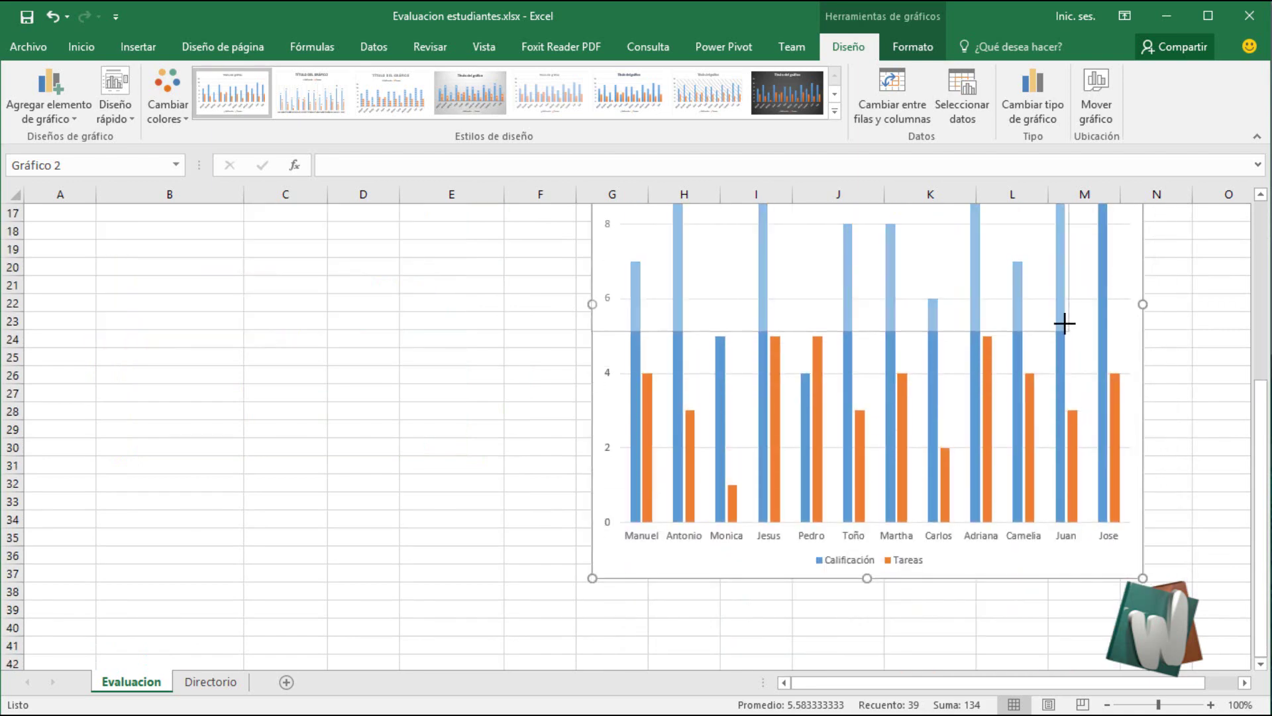
pyautogui.moveTo(1141, 583); pyautogui.dragTo(1153, 593)
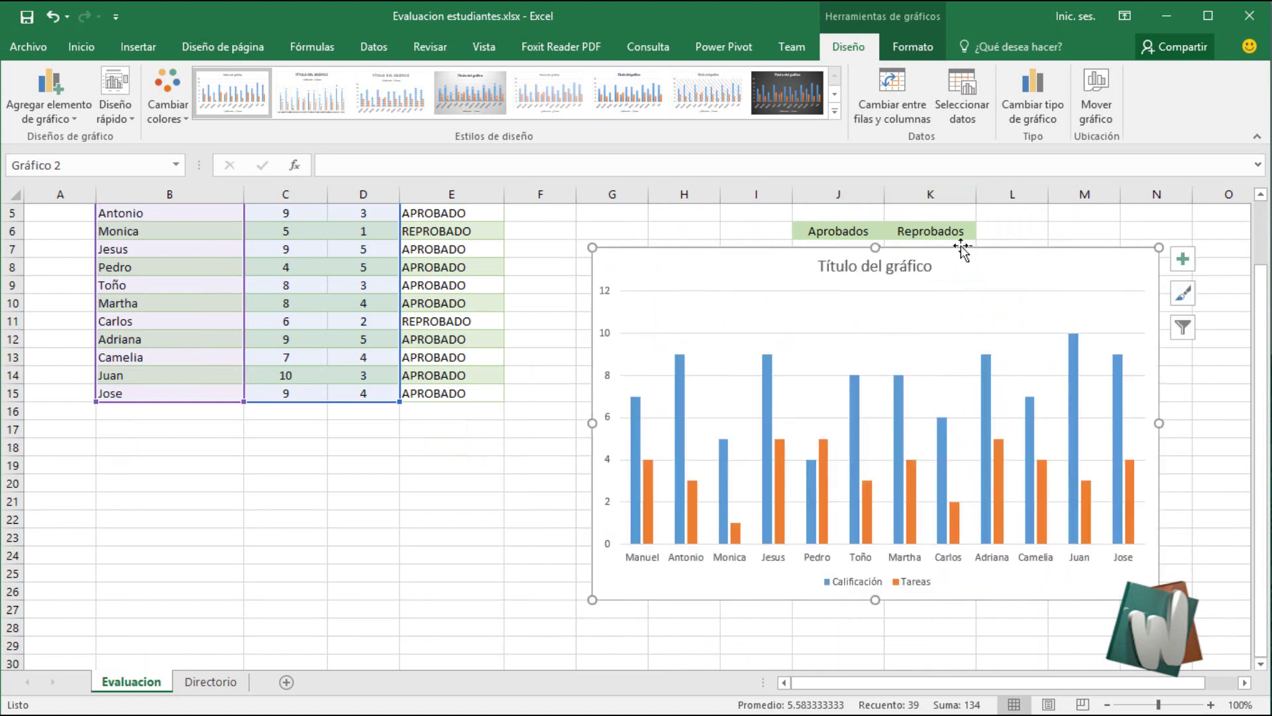
# - Position the chart below the Nivel de eficiencia table beside the grades, then deselect it
pyautogui.moveTo(985, 279); pyautogui.dragTo(1000, 332)
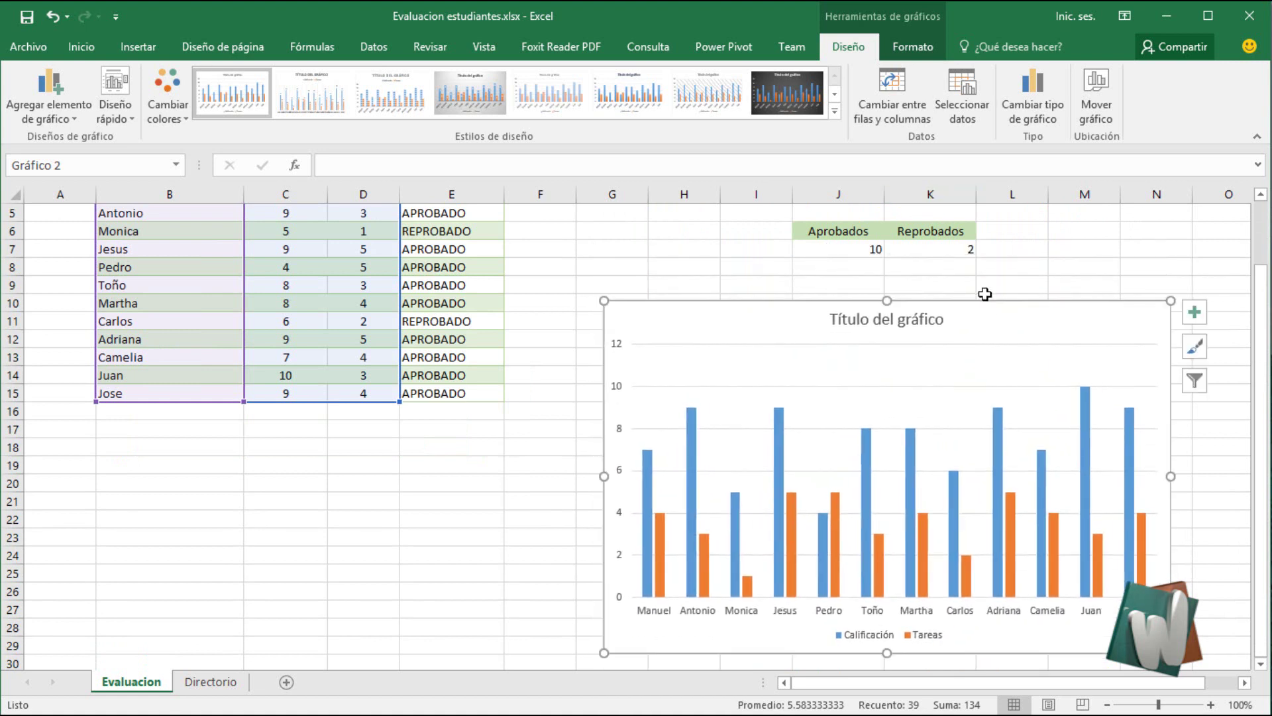
pyautogui.scroll(2, 984, 293)
pyautogui.moveTo(992, 397); pyautogui.dragTo(997, 367)
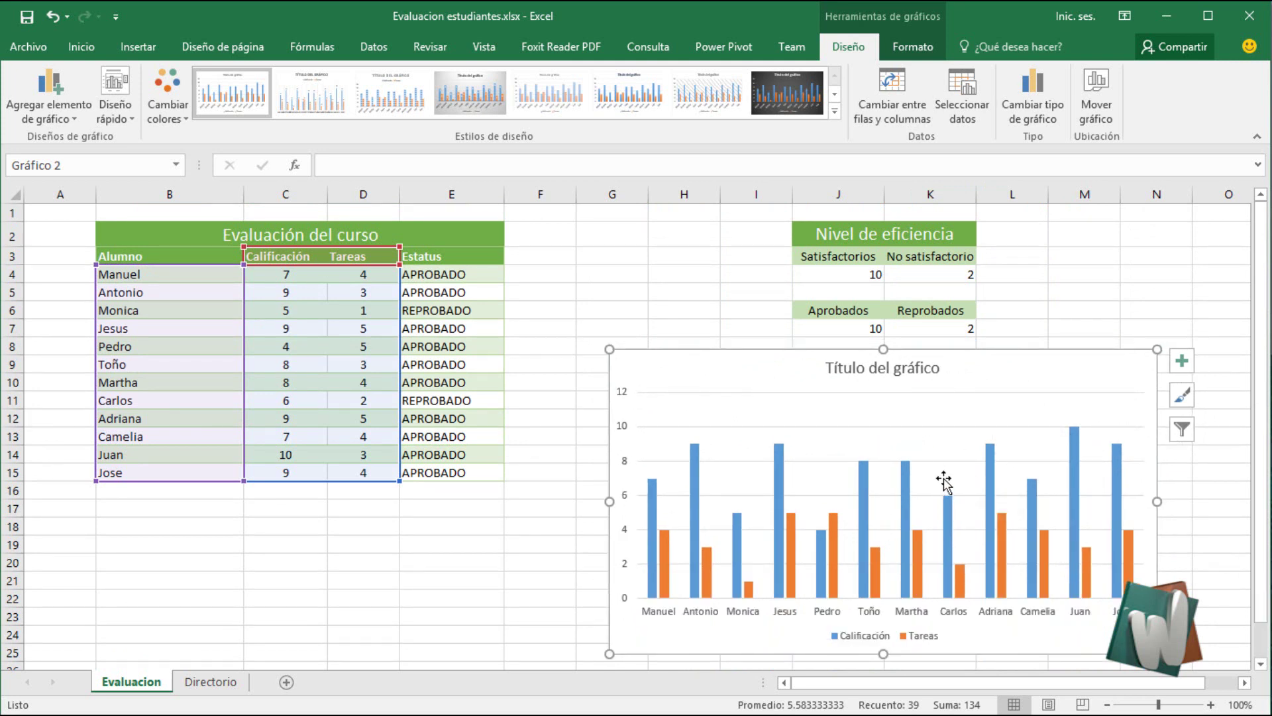
pyautogui.click(290, 345)
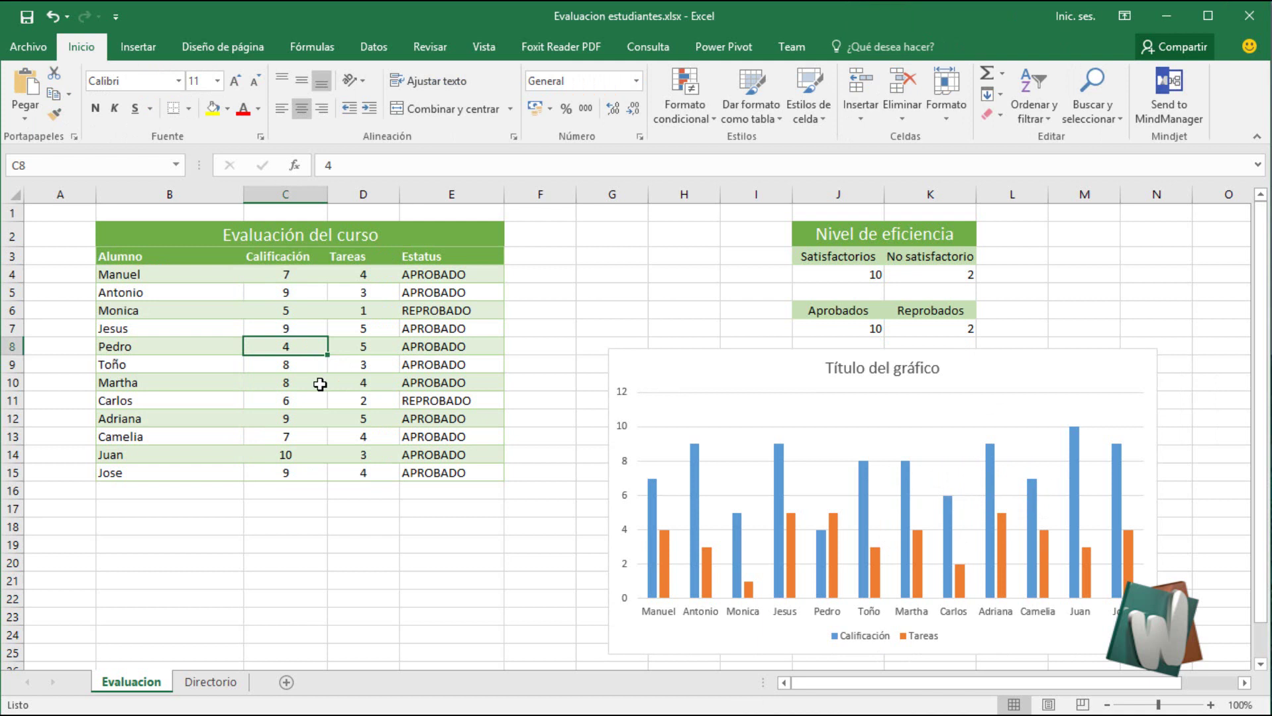
# - Lower the Calificación in C9 to 5 to see the chart and pass counts update
pyautogui.click(291, 364)
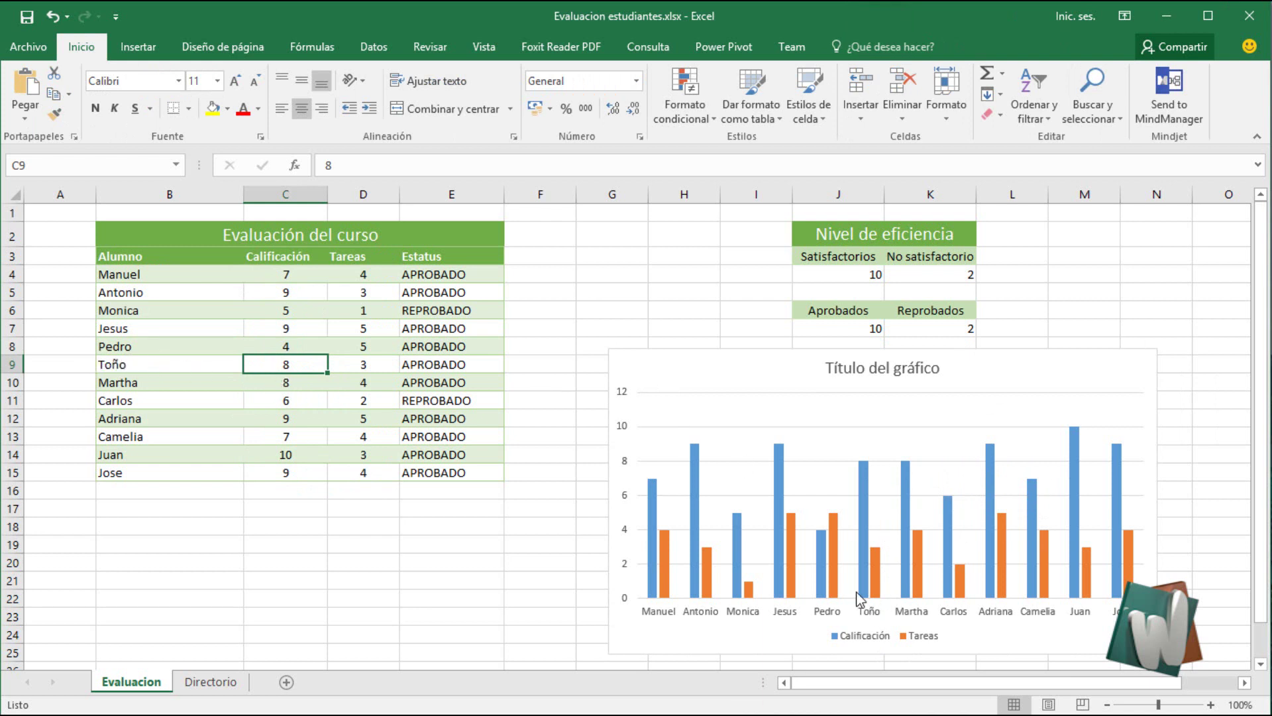
pyautogui.click(302, 387)
pyautogui.click(293, 363)
pyautogui.write('5')
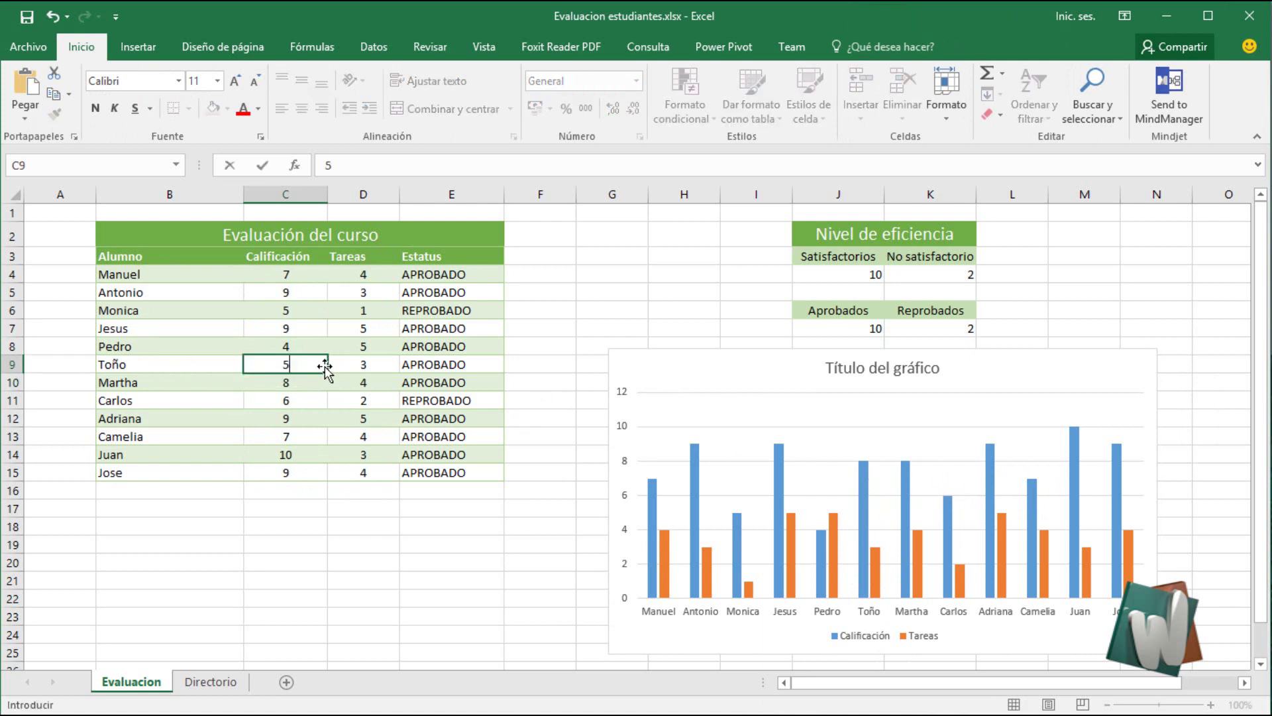
pyautogui.click(329, 367)
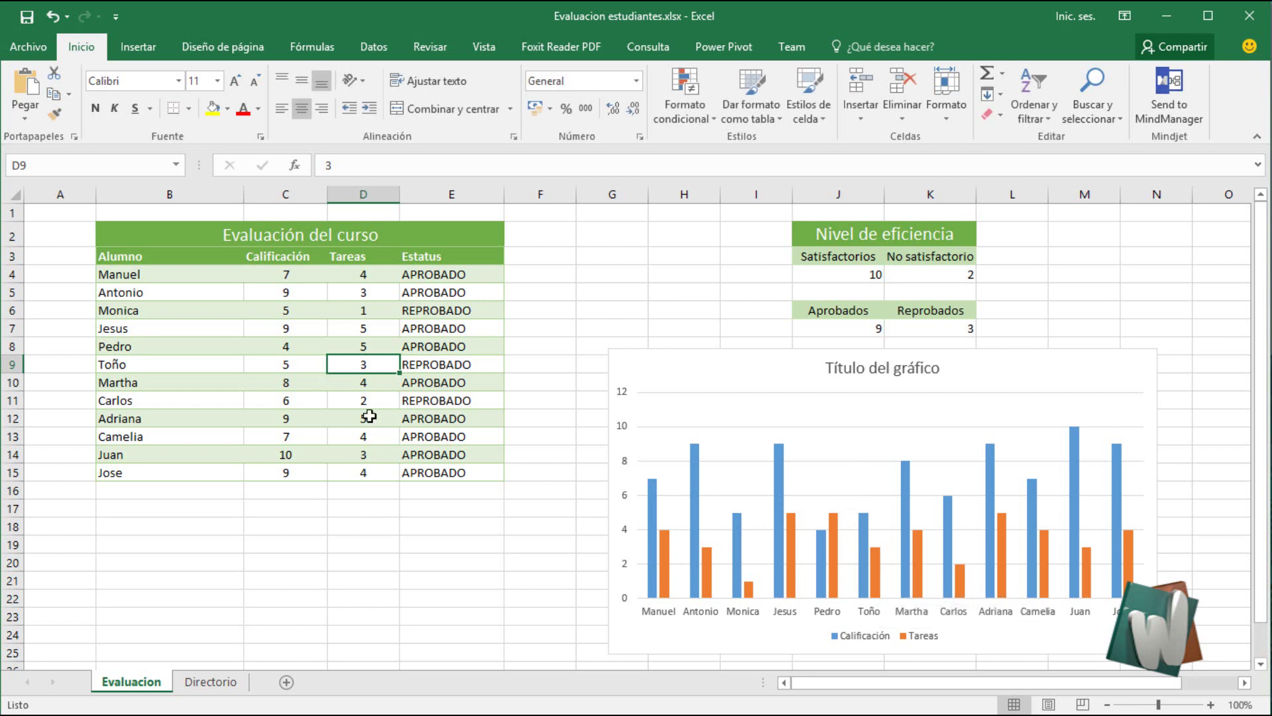
# - Restore the Calificación in C9 to 8
pyautogui.click(324, 364)
pyautogui.write('8')
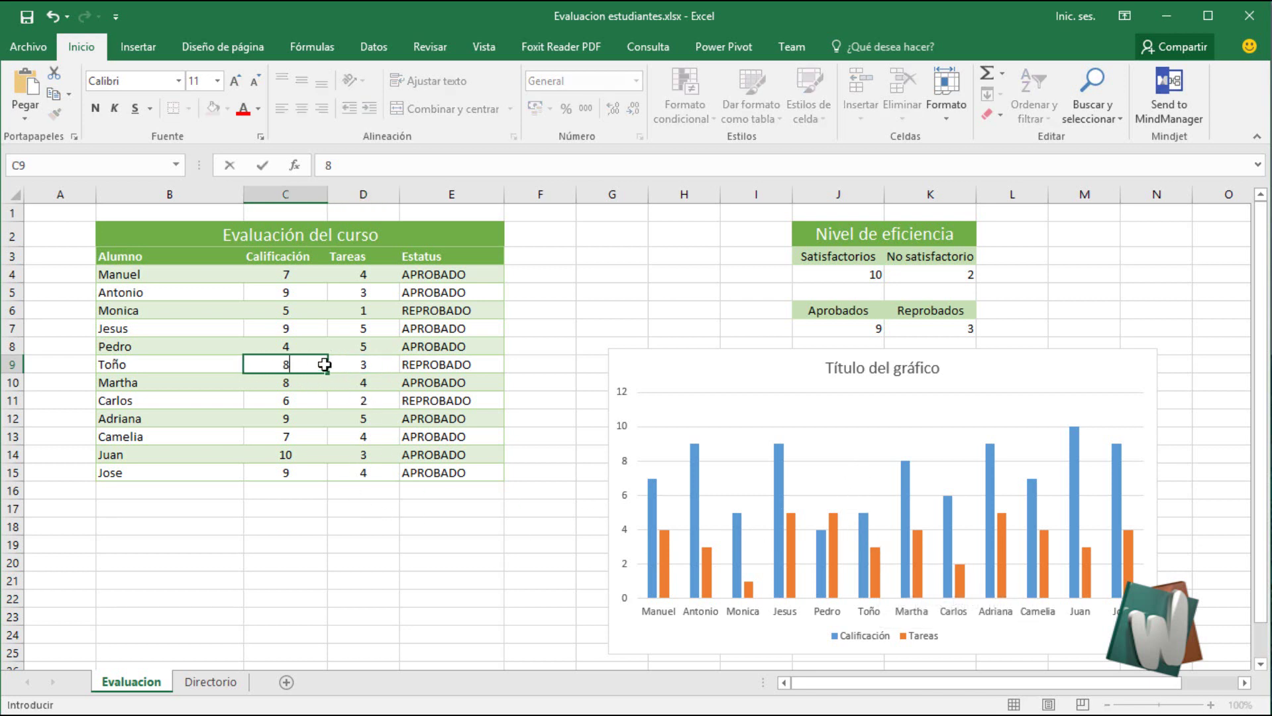
pyautogui.press('Tab')
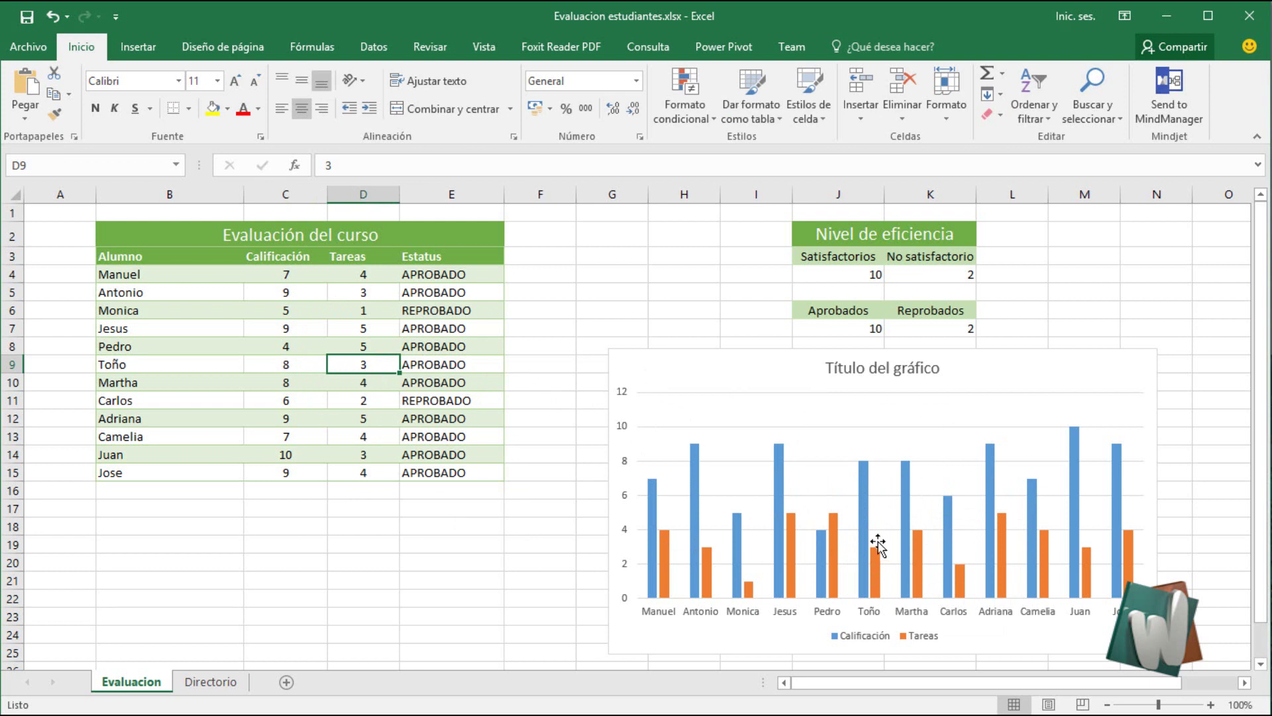
pyautogui.click(255, 304)
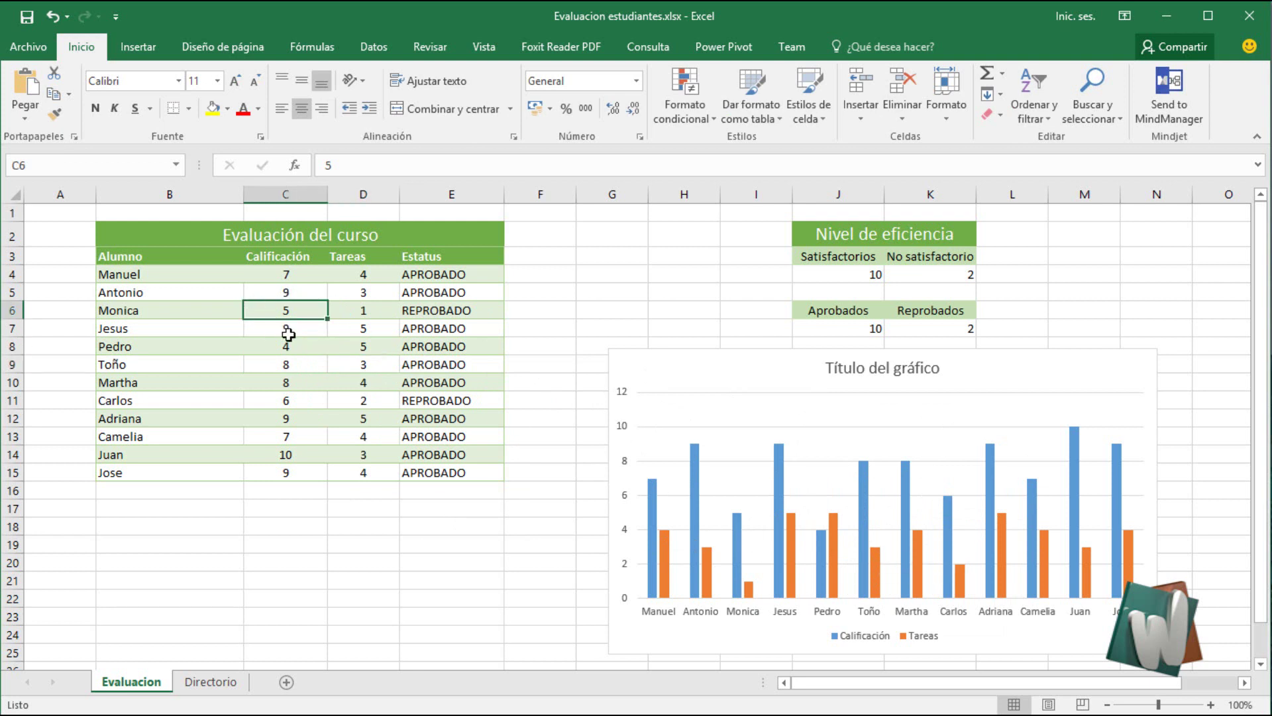